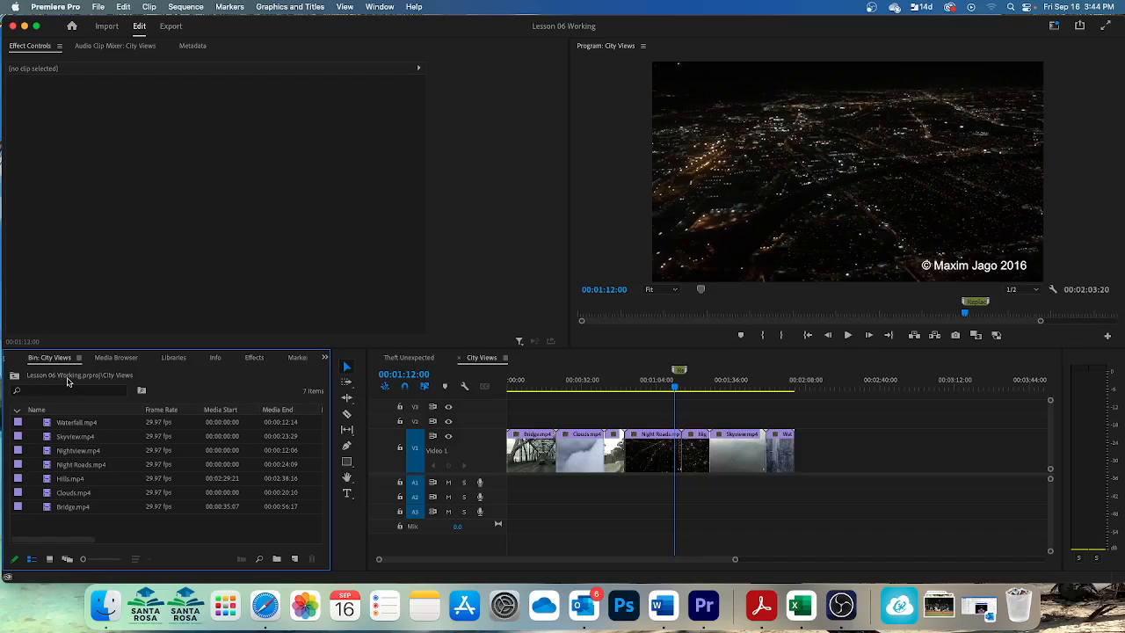
Load Seattle_Skyline.mov from the project's Further Media bin into the Source Monitor and start playback.
click(14, 376)
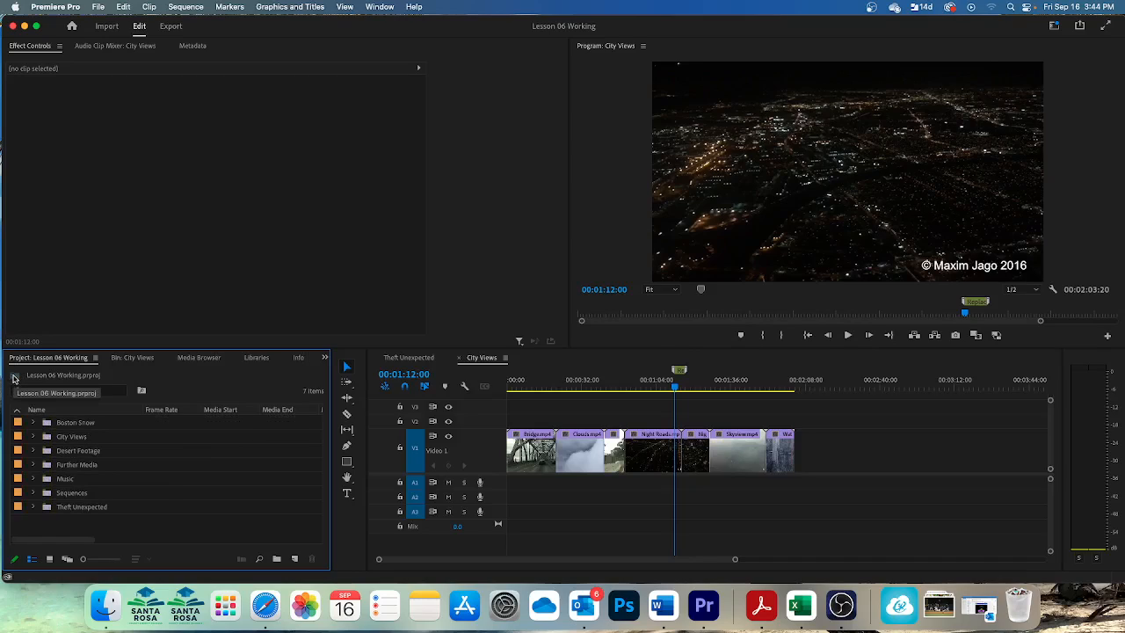
click(33, 465)
double_click(93, 480)
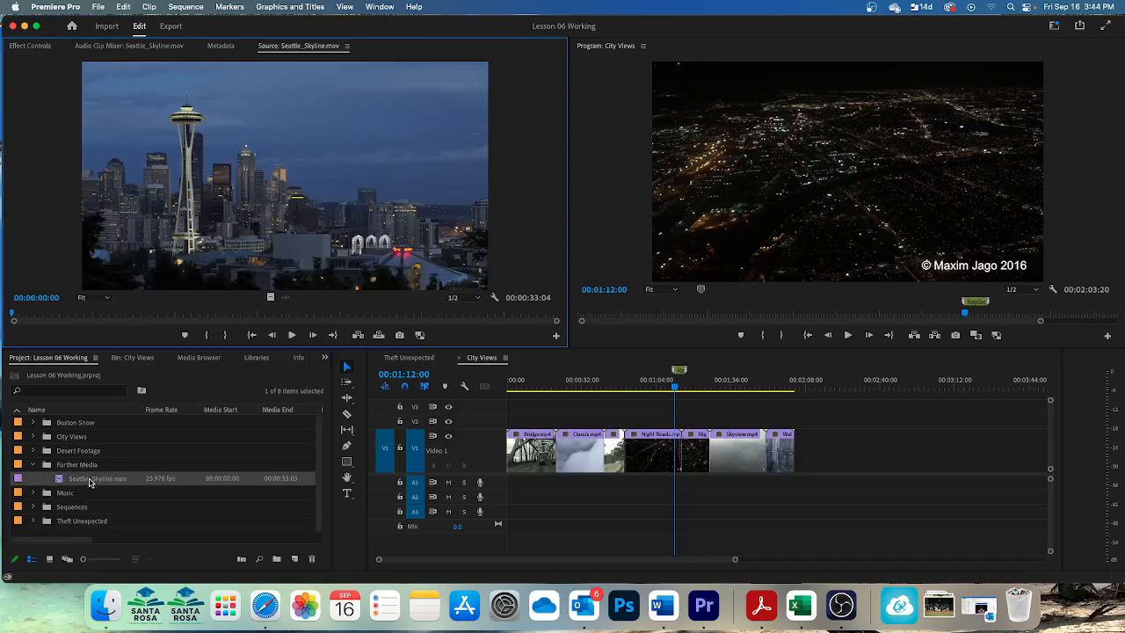
click(291, 336)
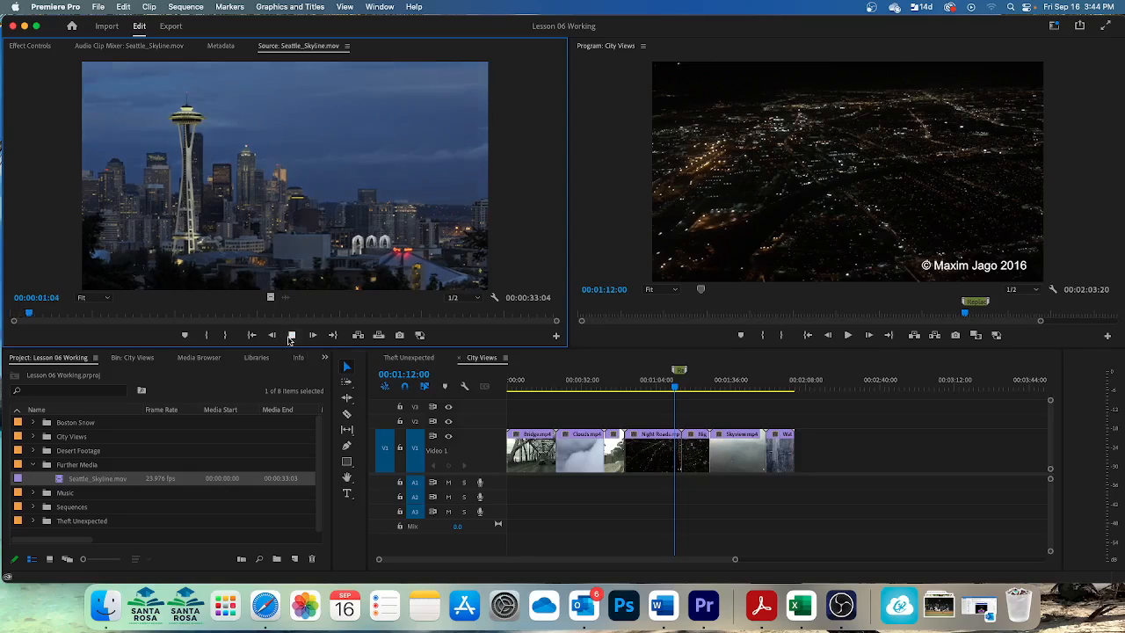
Add nine markers to the Seattle_Skyline.mov clip while it plays, and stop playback.
key(m)
key(m)
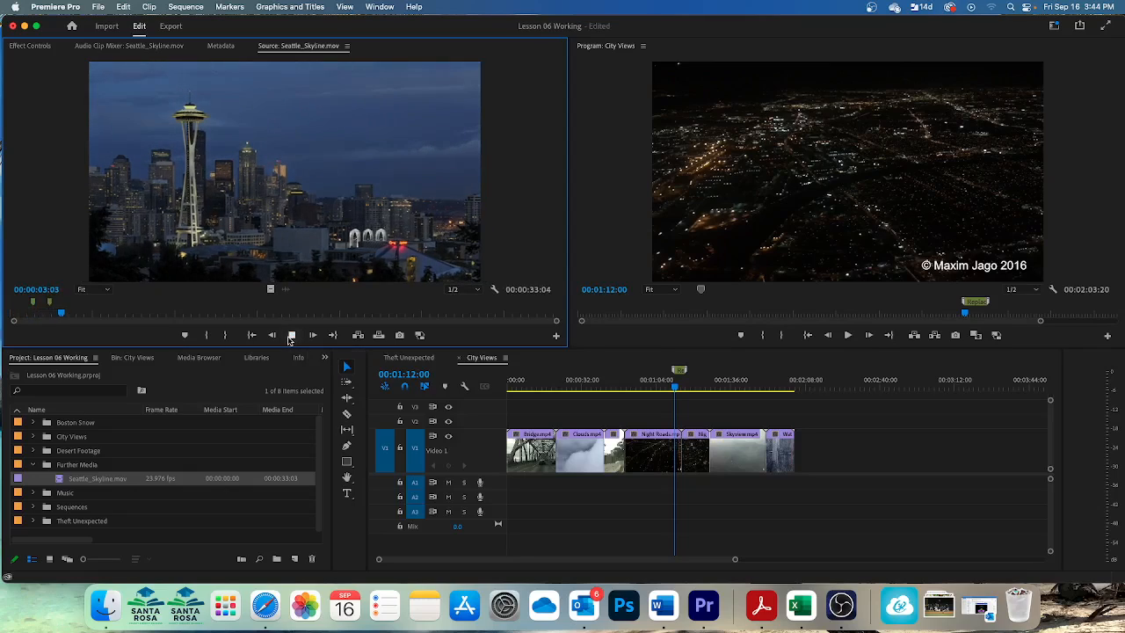
key(m)
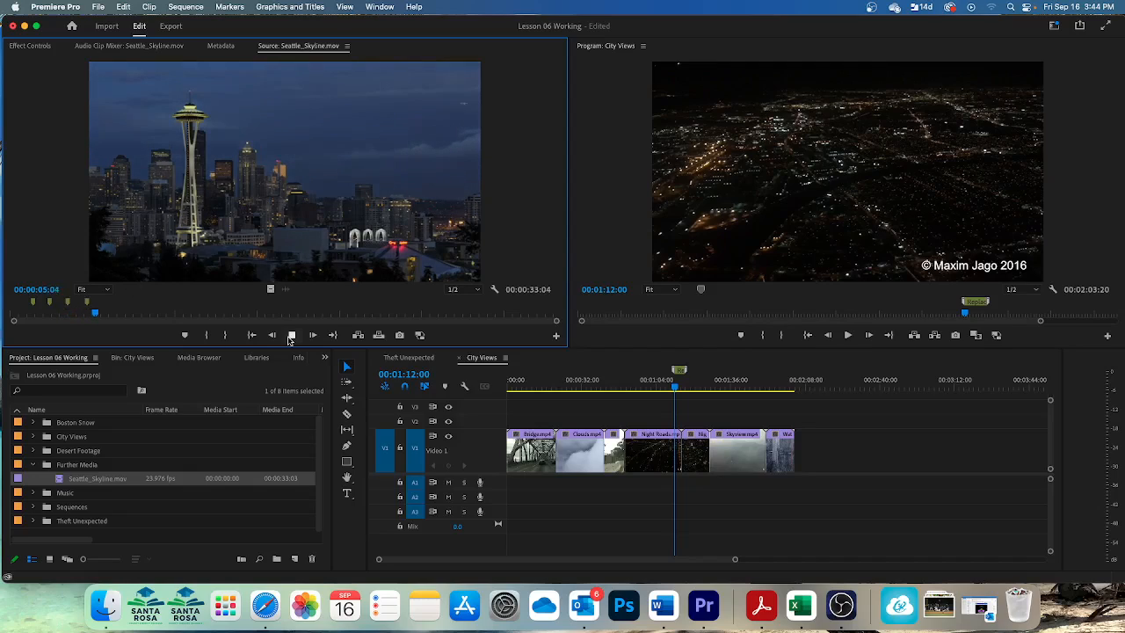
key(m)
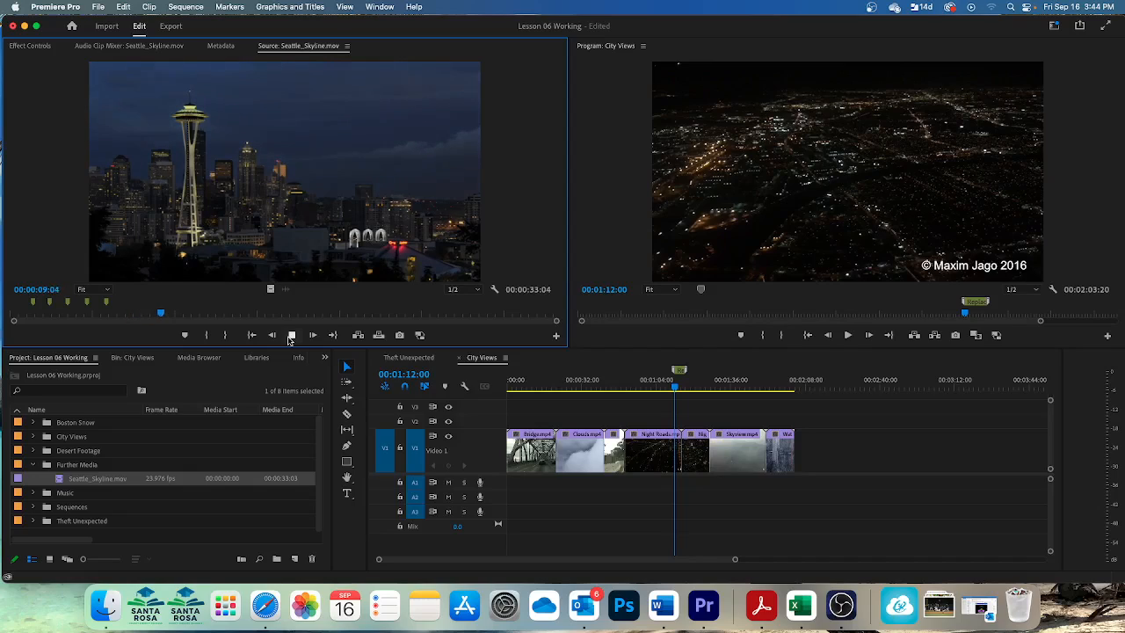
key(m)
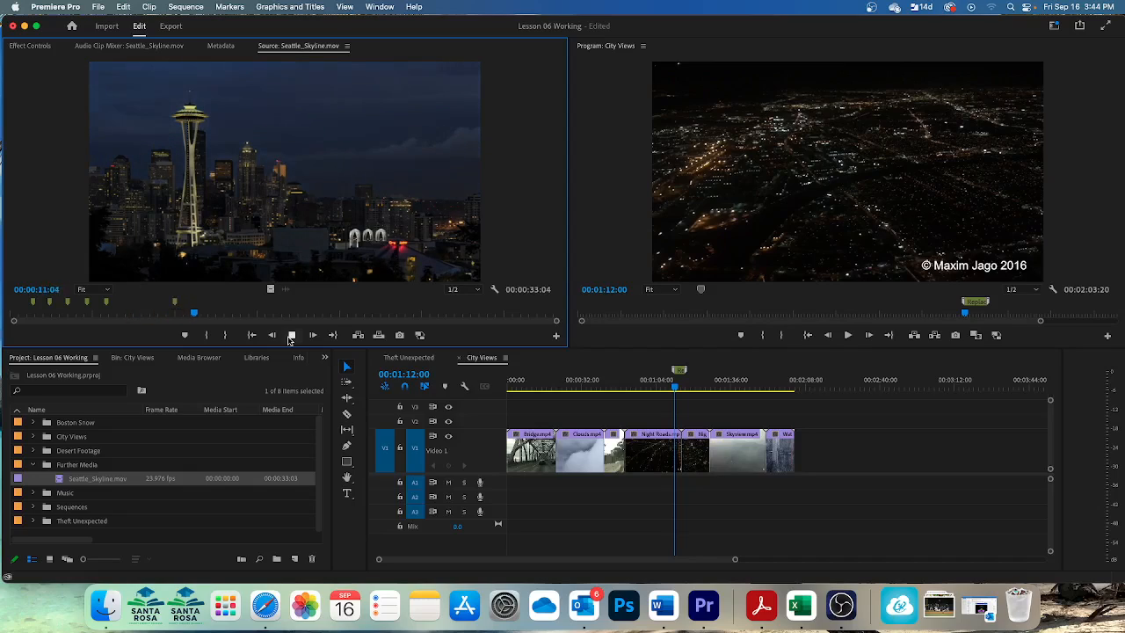
key(m)
key(m)
key(m)
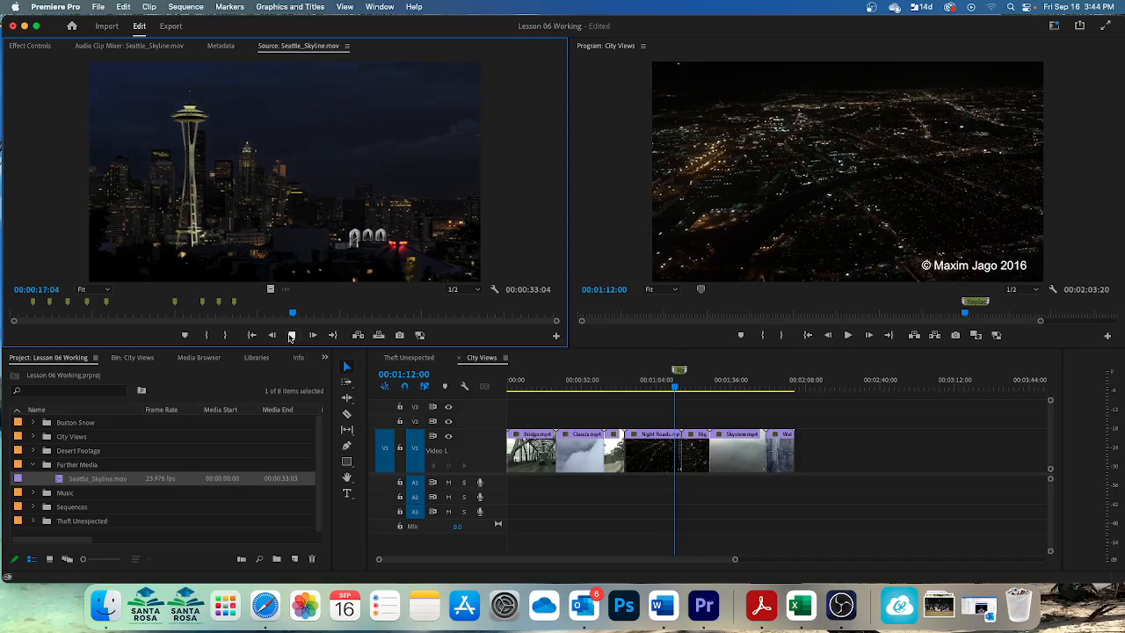
click(291, 335)
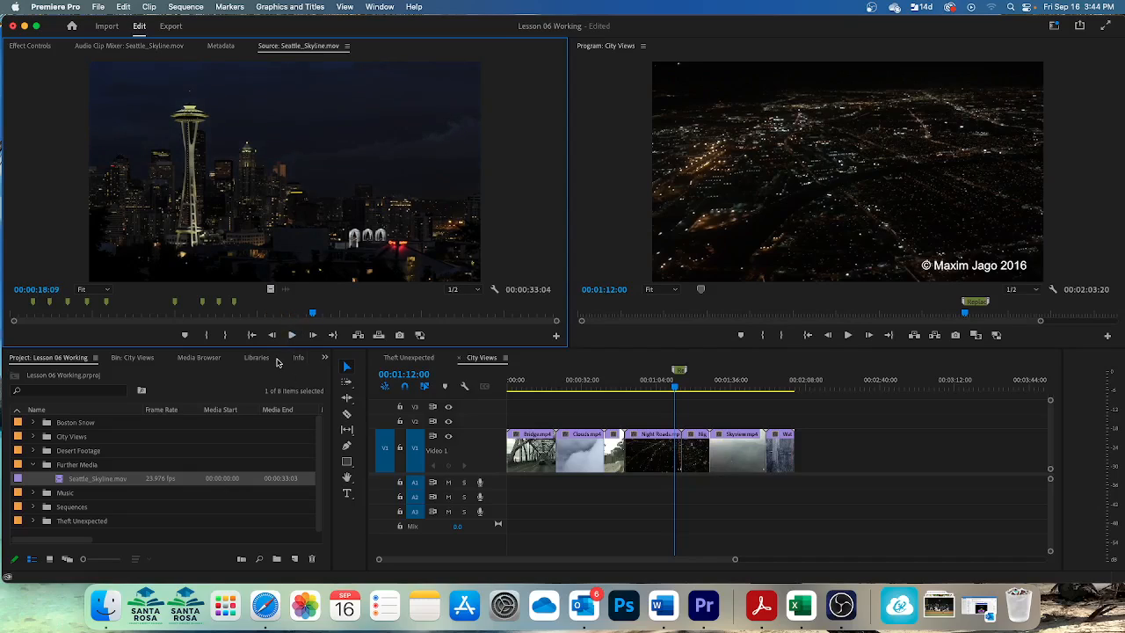
Display the list of markers for Seattle_Skyline.mov and clear all markers from the clip.
click(325, 357)
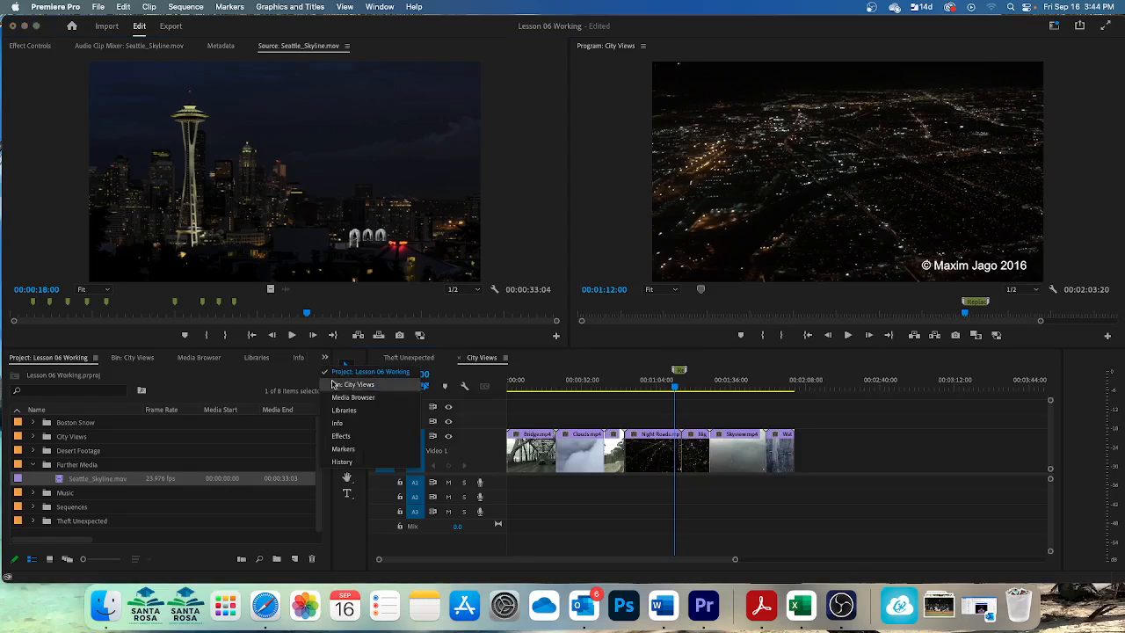
click(342, 449)
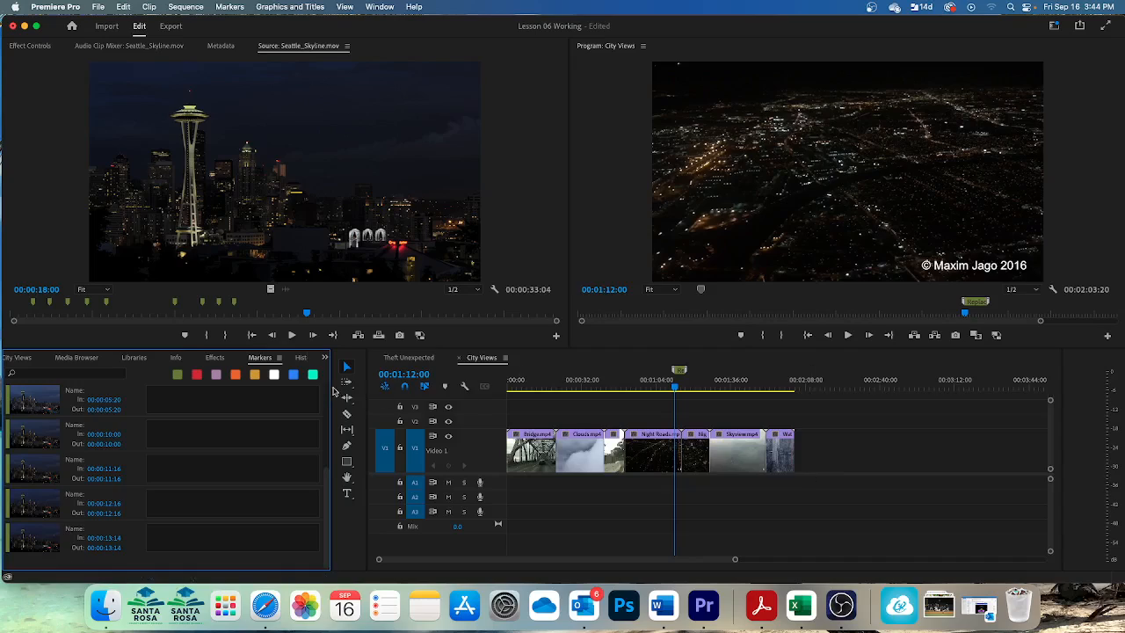
click(429, 164)
click(230, 7)
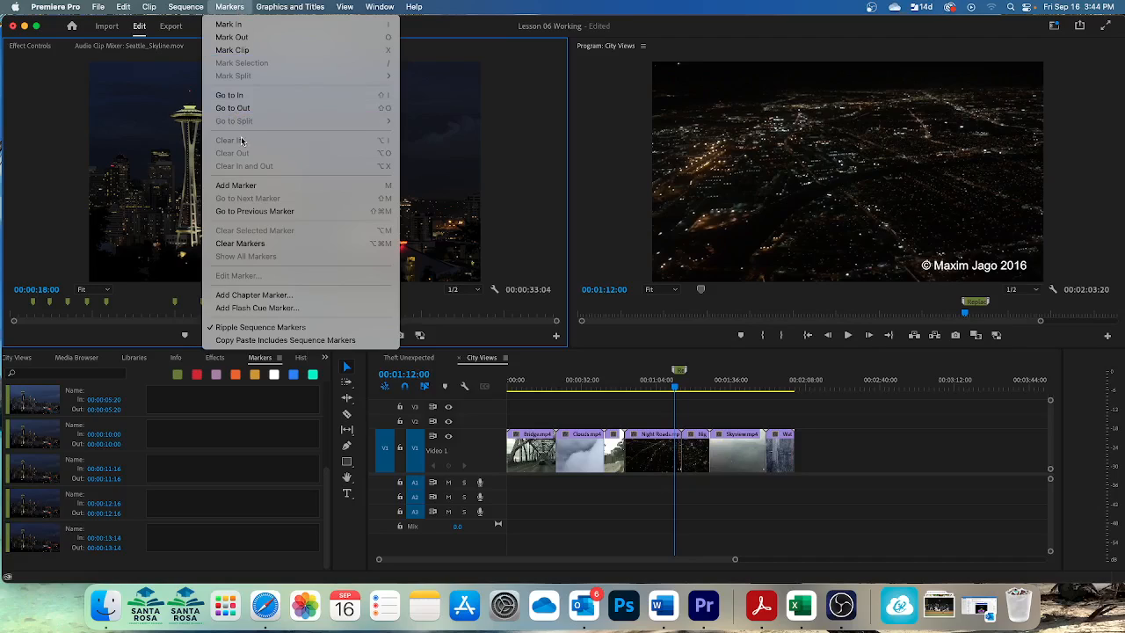
click(240, 244)
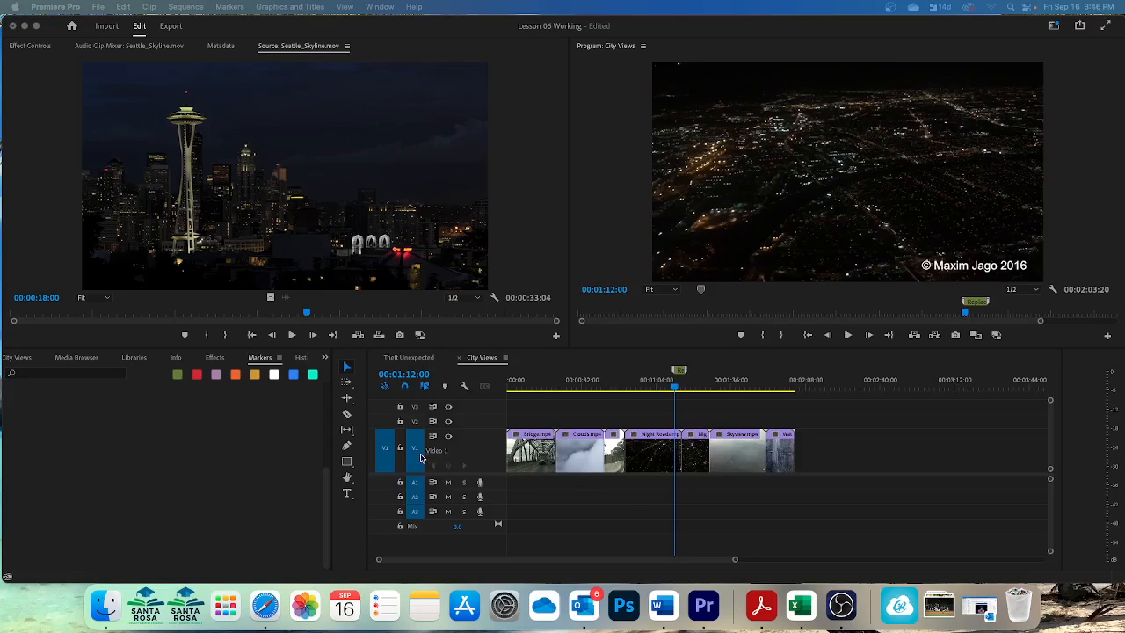
Open the Theft Unexpected 02 sequence from the project's Sequences bin.
click(20, 359)
click(20, 360)
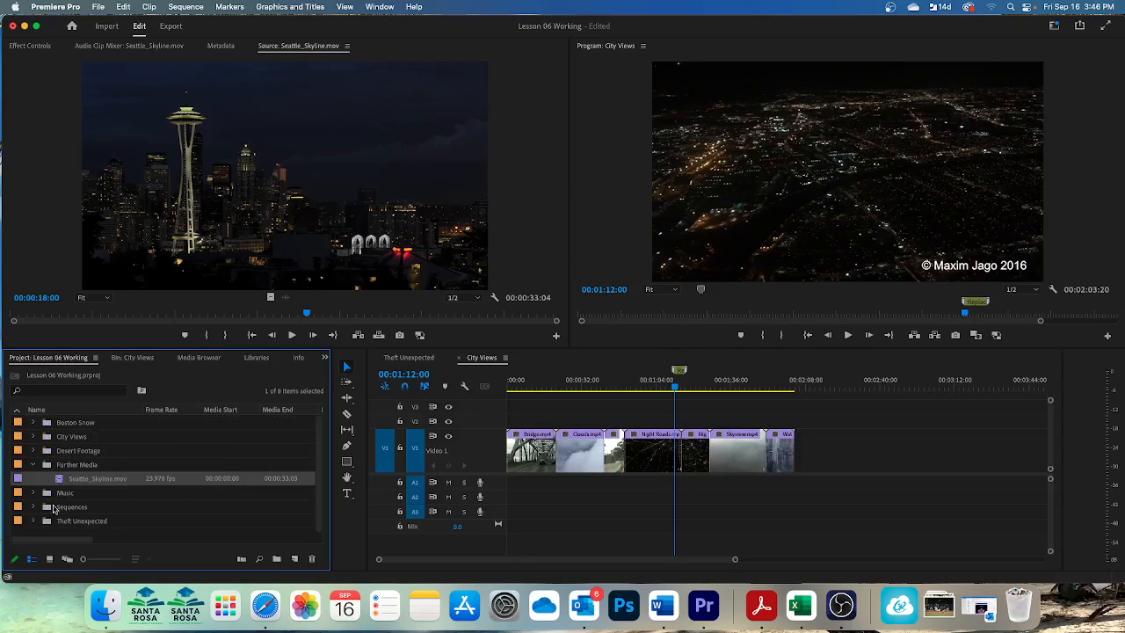
click(33, 508)
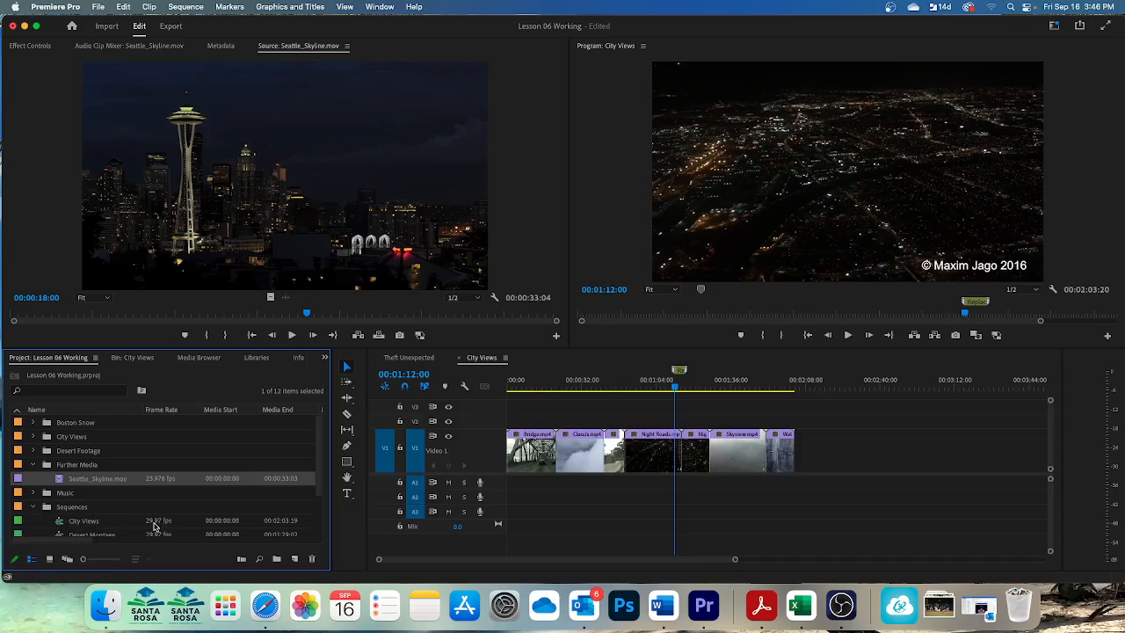
scroll(158, 525, down, 3)
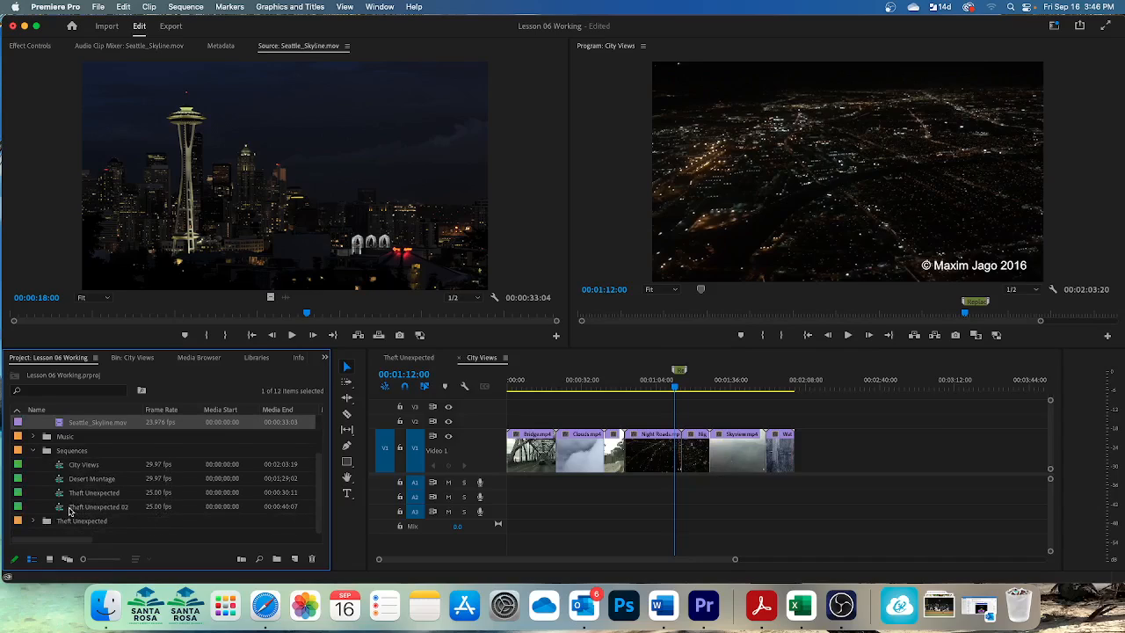
double_click(59, 510)
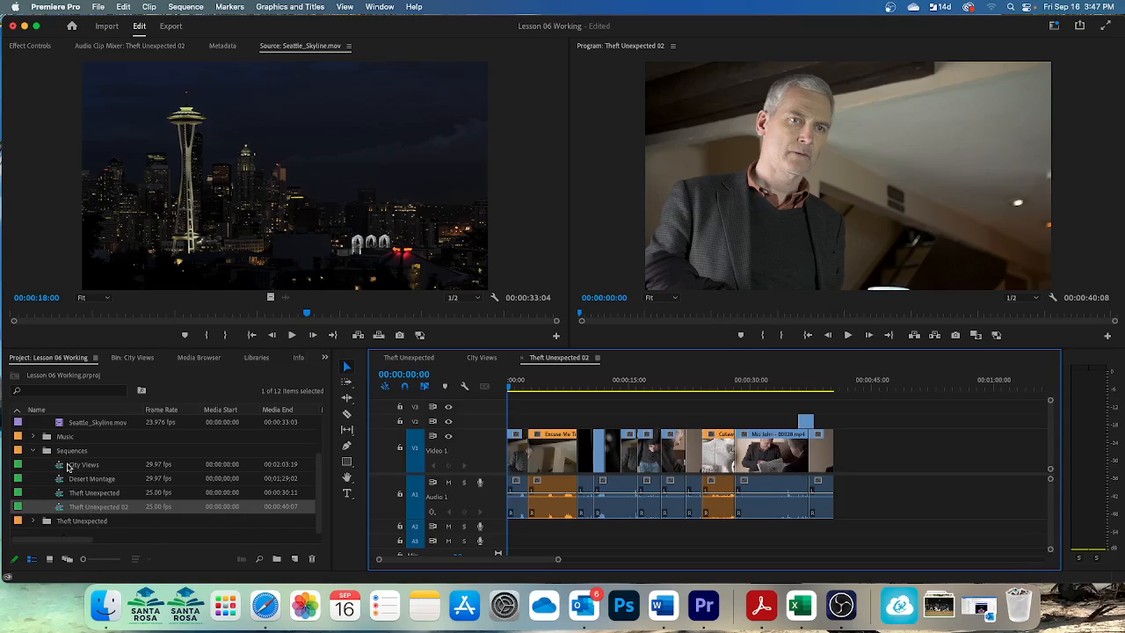
Load the Mid Suit - 00008.mp4 clip from the Theft Unexpected bin into the Source Monitor.
scroll(67, 469, up, 4)
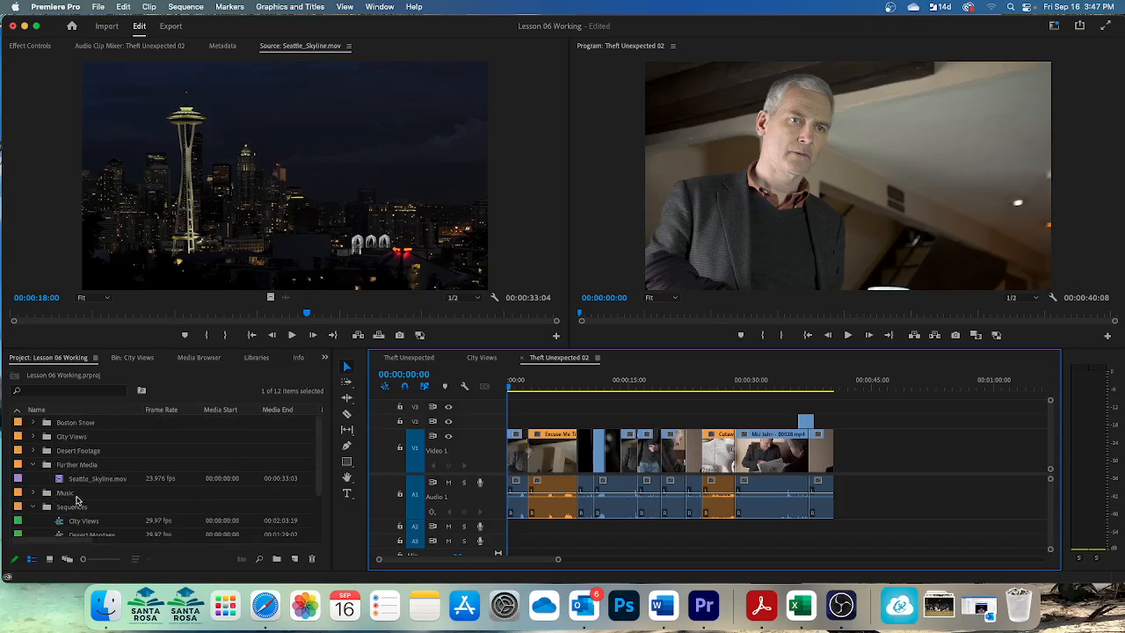
scroll(79, 492, down, 4)
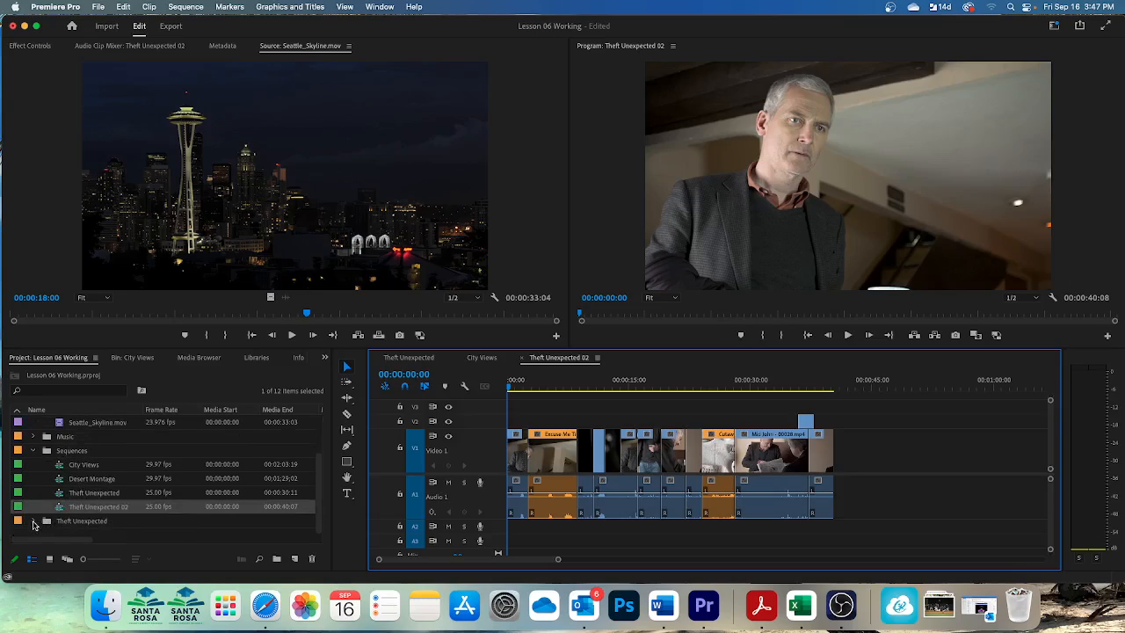
click(33, 522)
scroll(123, 508, down, 3)
scroll(123, 508, down, 3)
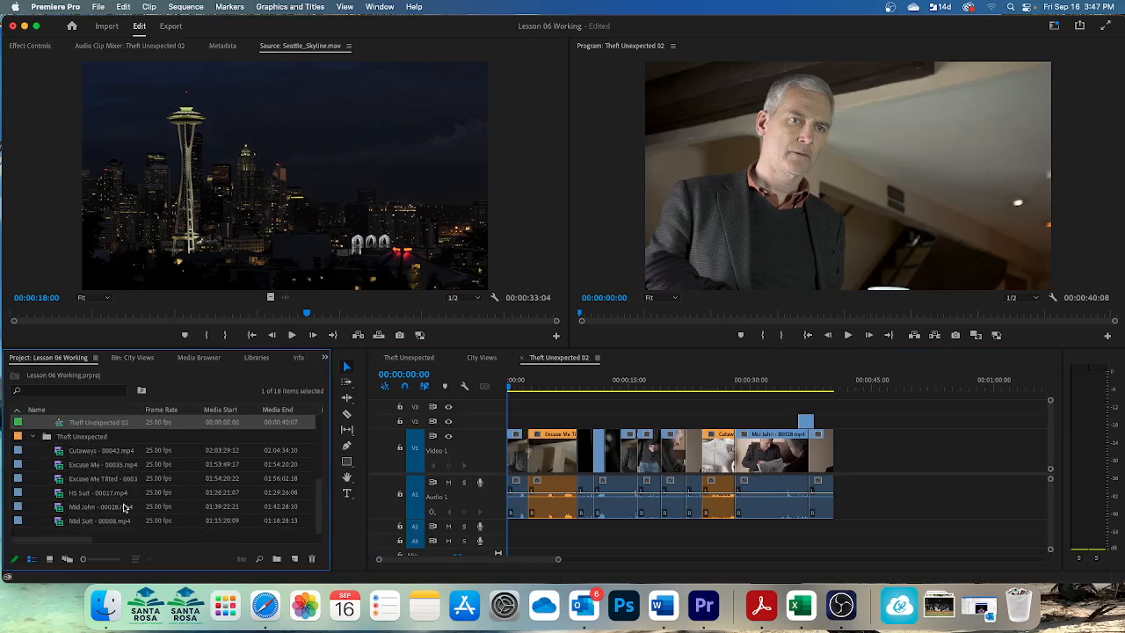
double_click(60, 525)
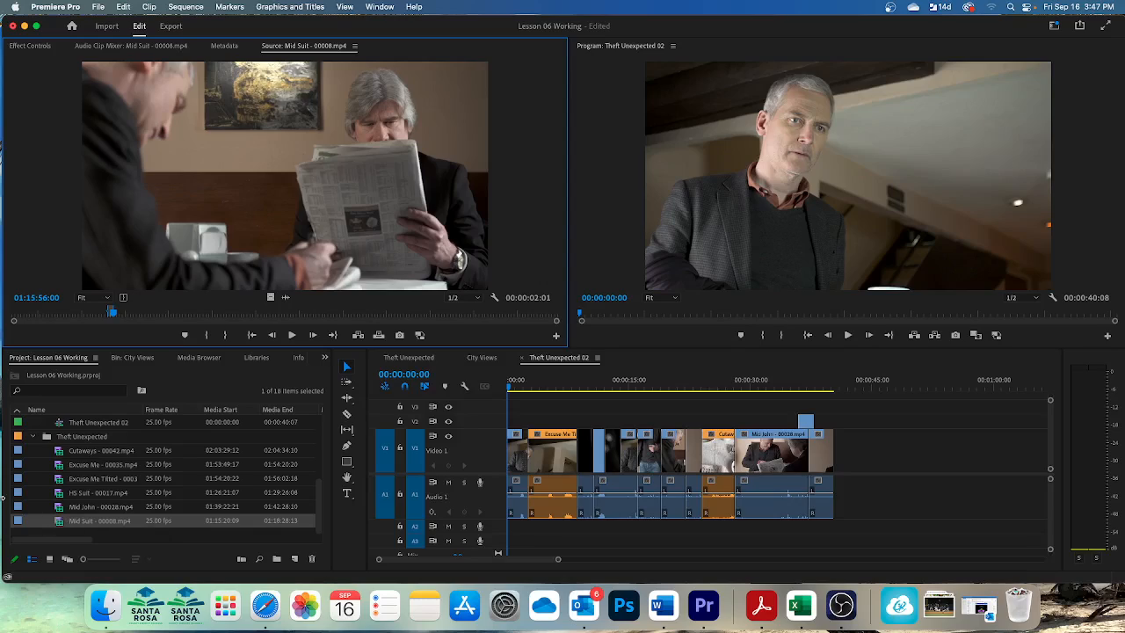
Set the Mid Suit clip's In point at 01:15:35:18.
click(38, 298)
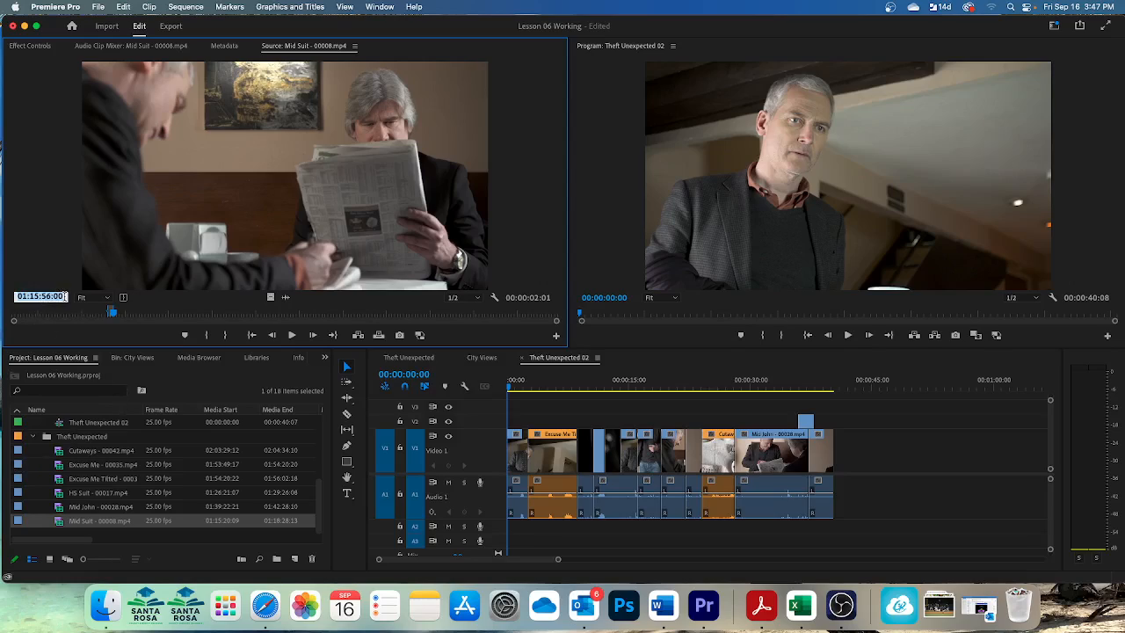
key(BackSpace)
key(BackSpace)
key(BackSpace)
key(BackSpace)
key(BackSpace)
text(35)
key(Return)
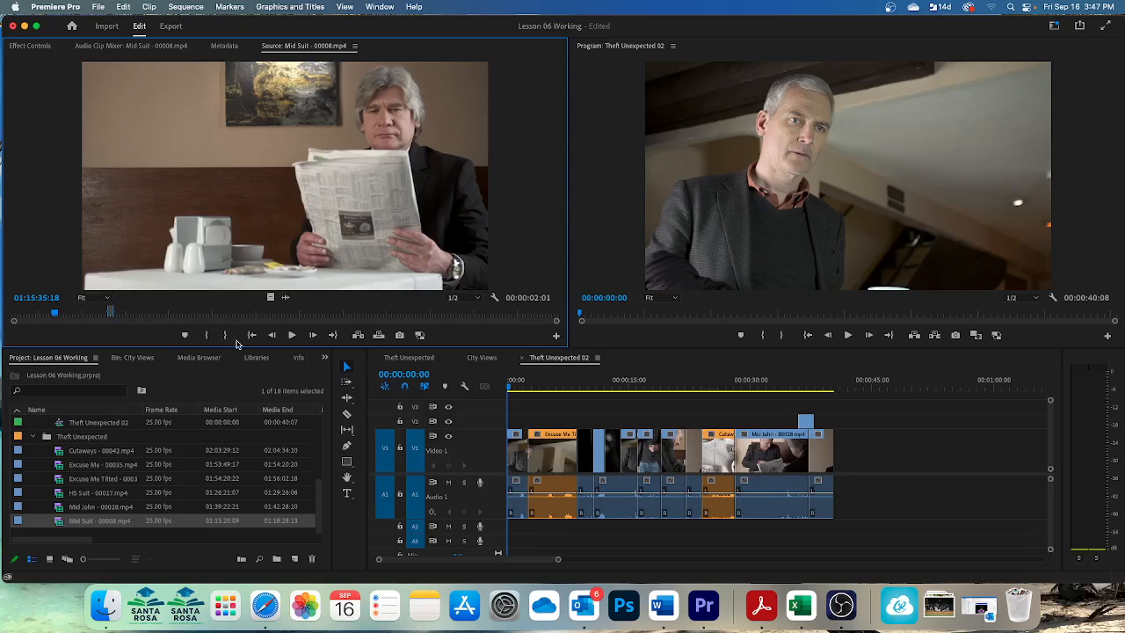
click(207, 337)
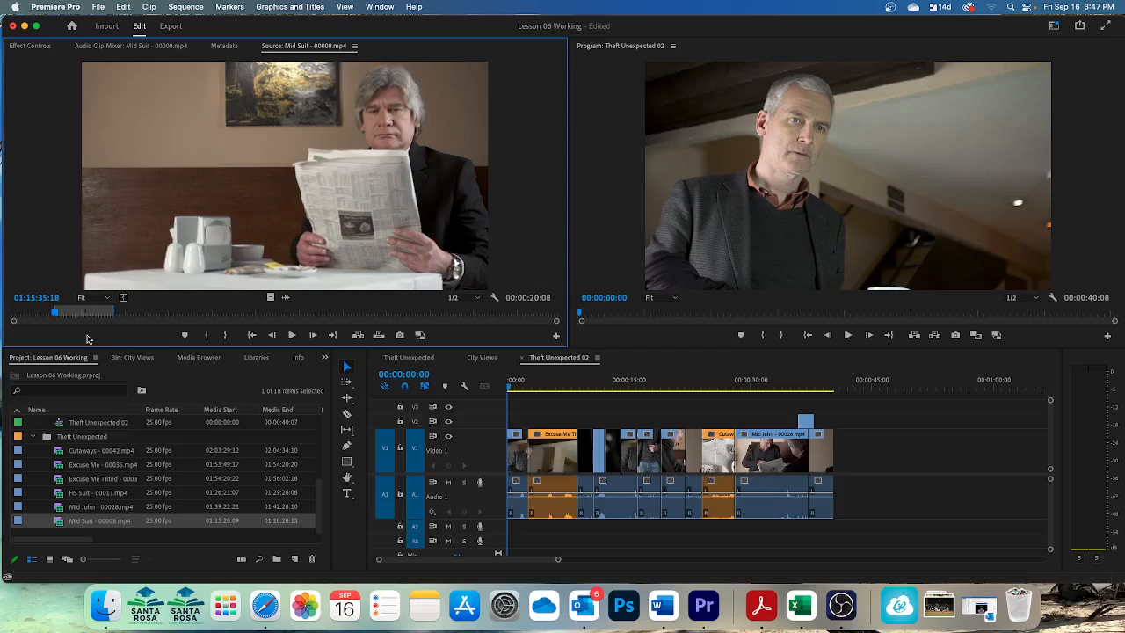
Set the Mid Suit clip's Out point at 01:15:39:00.
click(58, 297)
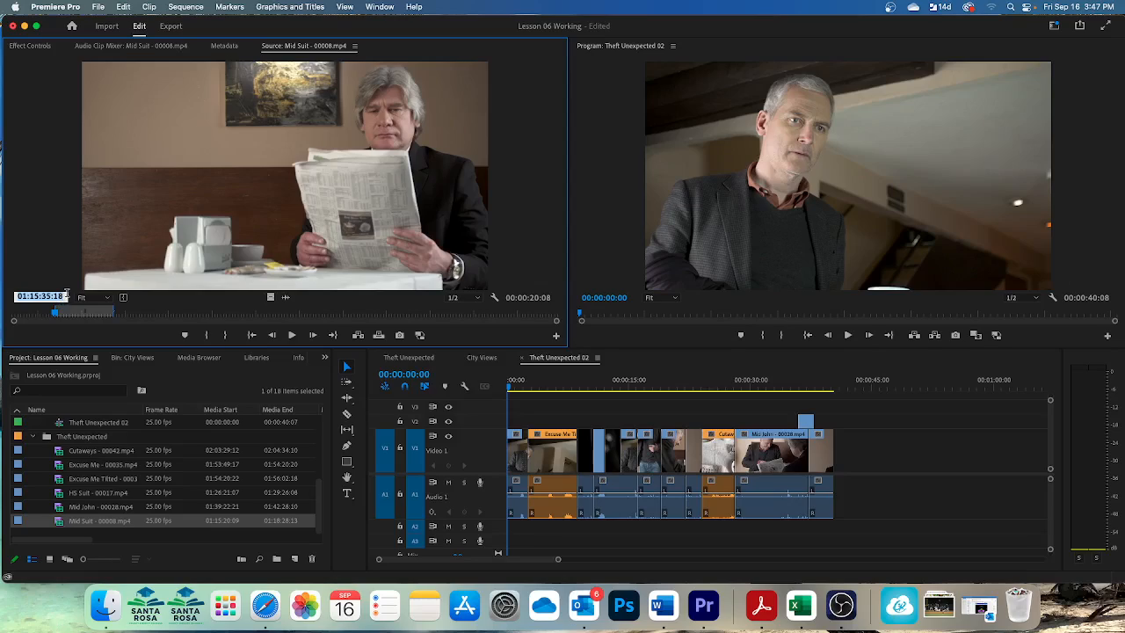
key(Left)
key(Delete)
key(BackSpace)
key(BackSpace)
key(BackSpace)
key(BackSpace)
text(9)
key(Return)
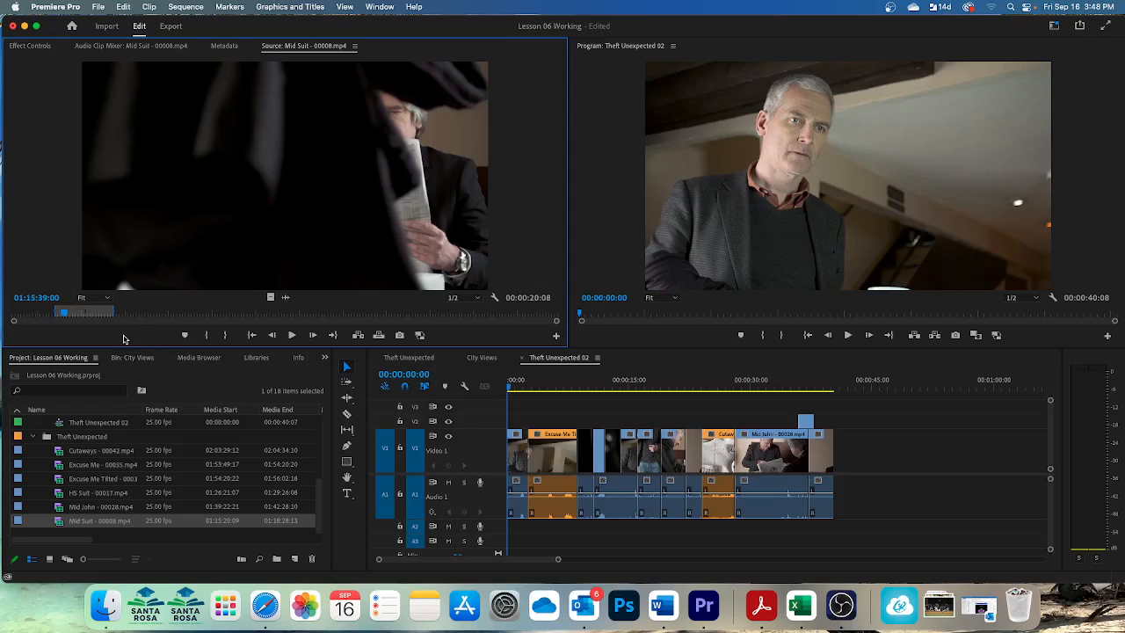
click(225, 335)
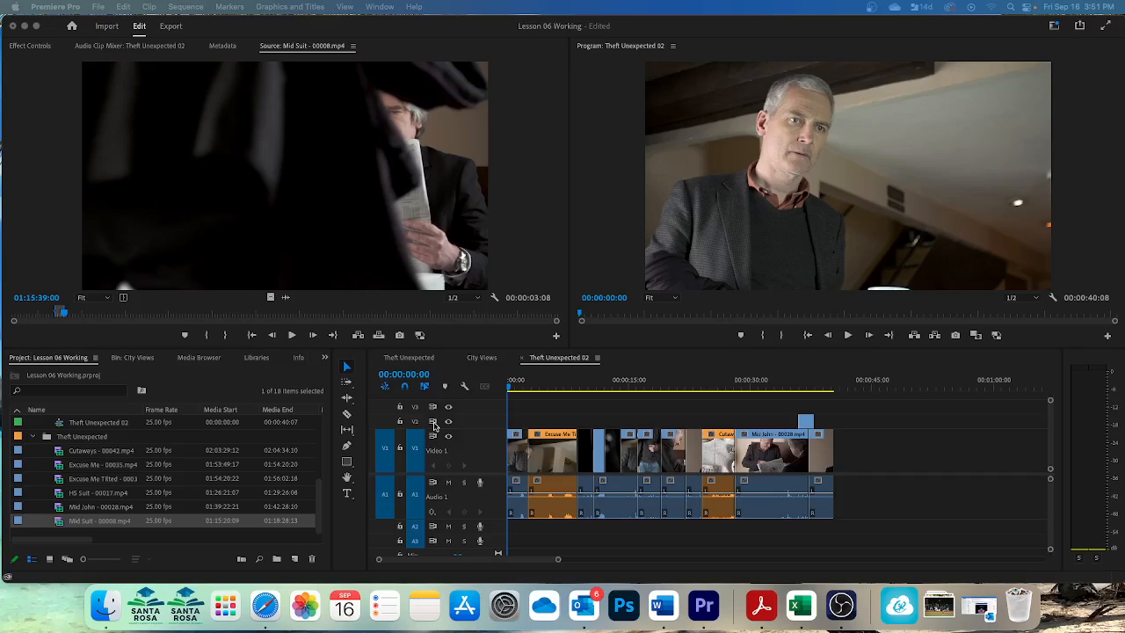
Try inserting the marked Mid Suit clip at the start of Theft Unexpected 02 with V2's Sync Lock off, and undo the insert.
click(433, 426)
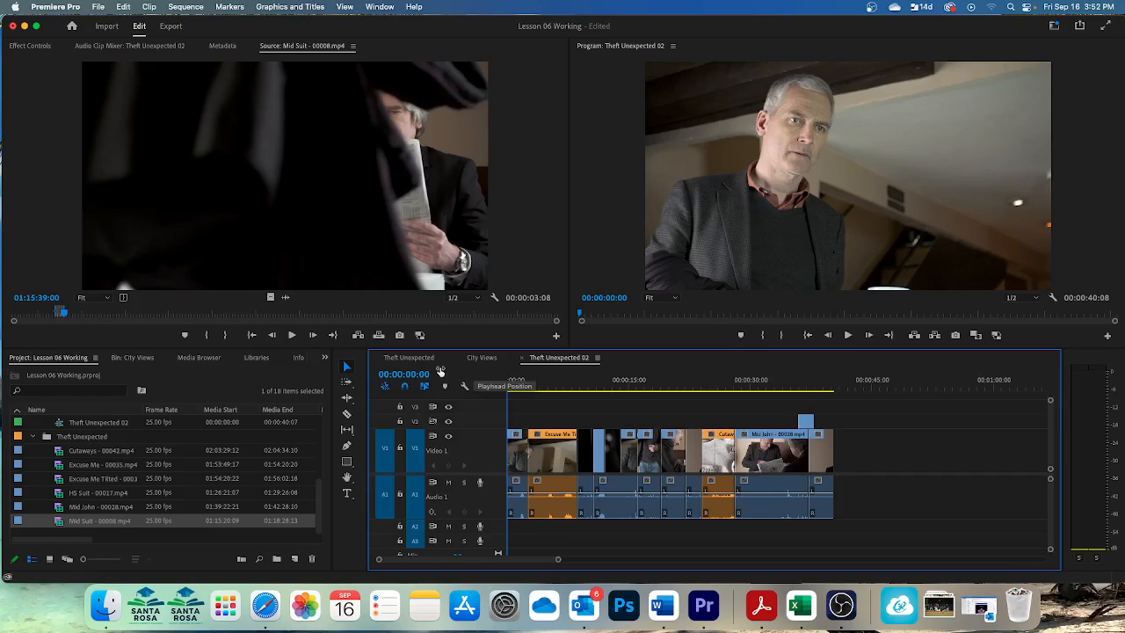
click(360, 336)
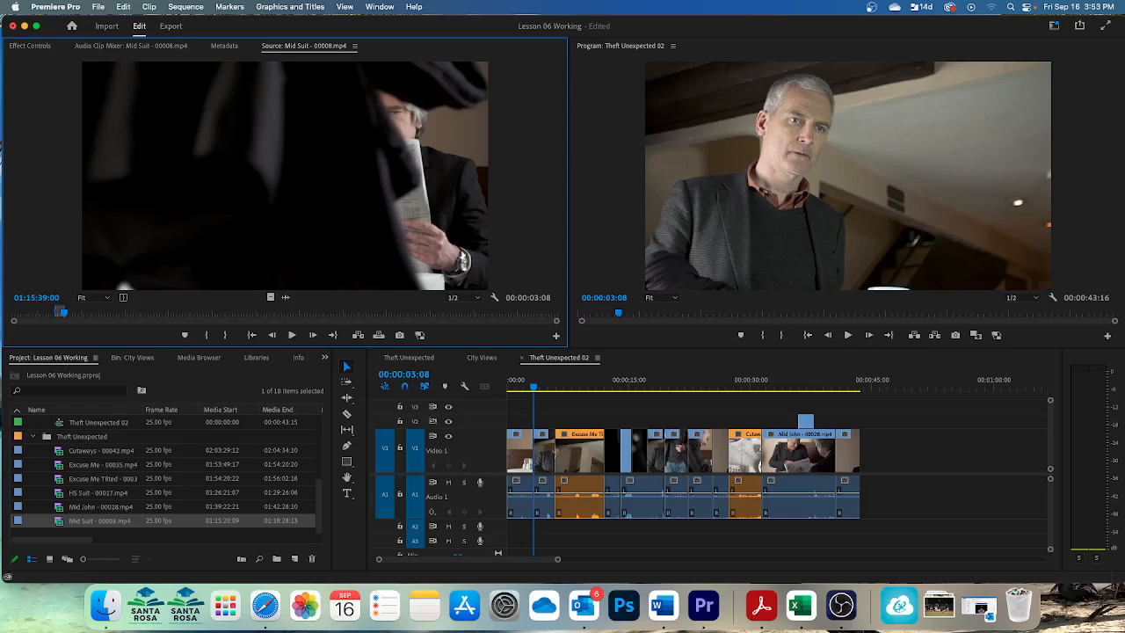
key(q)
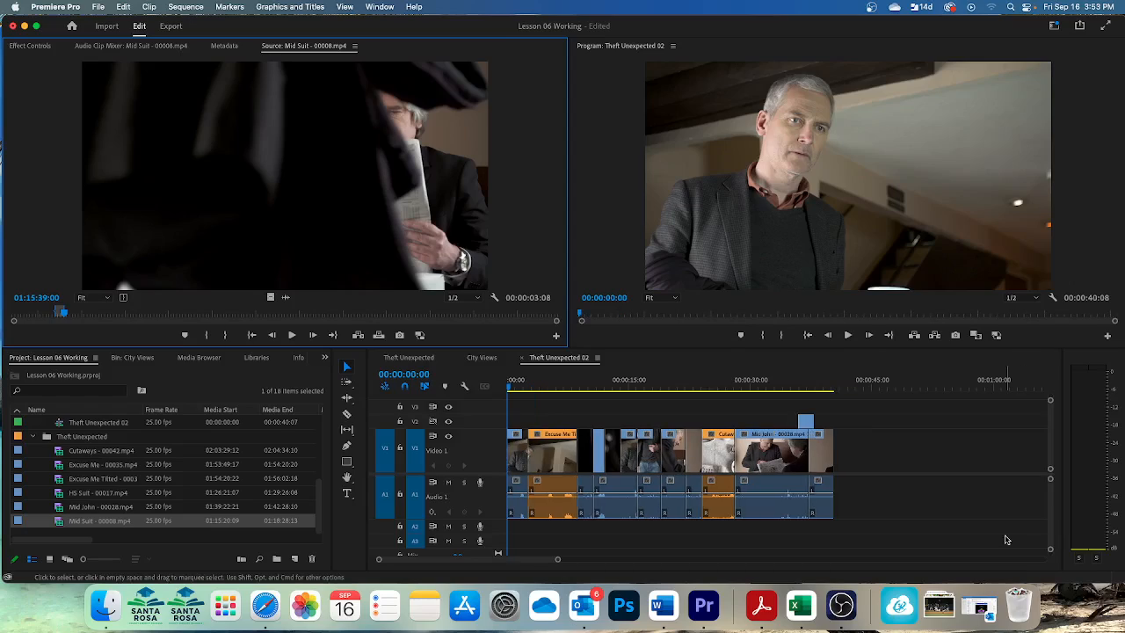
Turn V2's Sync Lock back on and insert the marked Mid Suit clip at the start of Theft Unexpected 02.
click(432, 429)
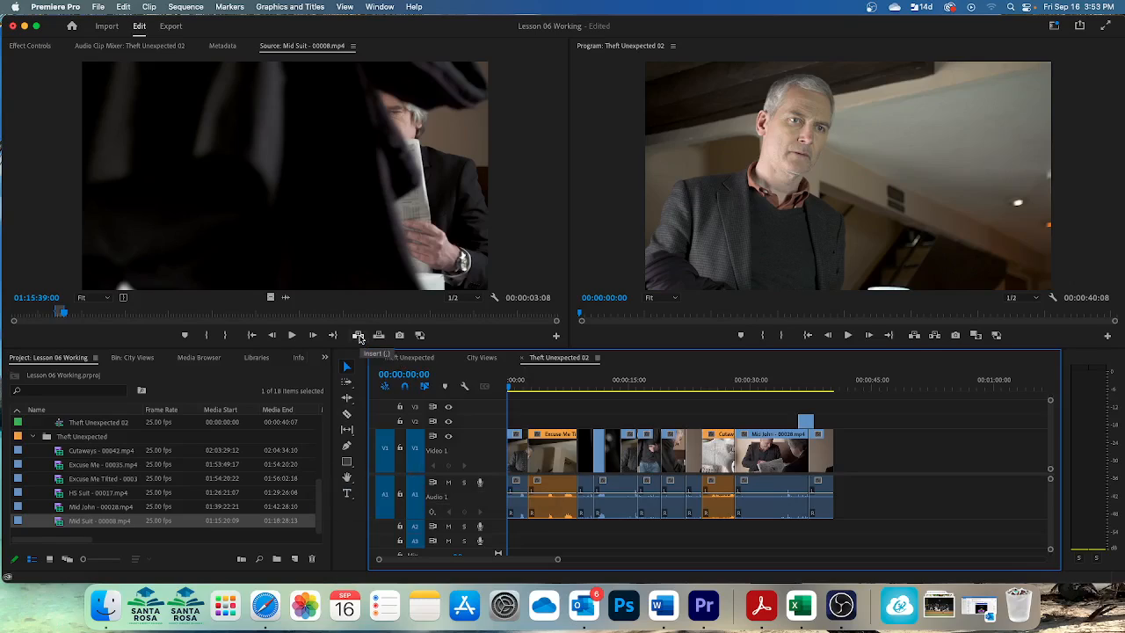
click(358, 335)
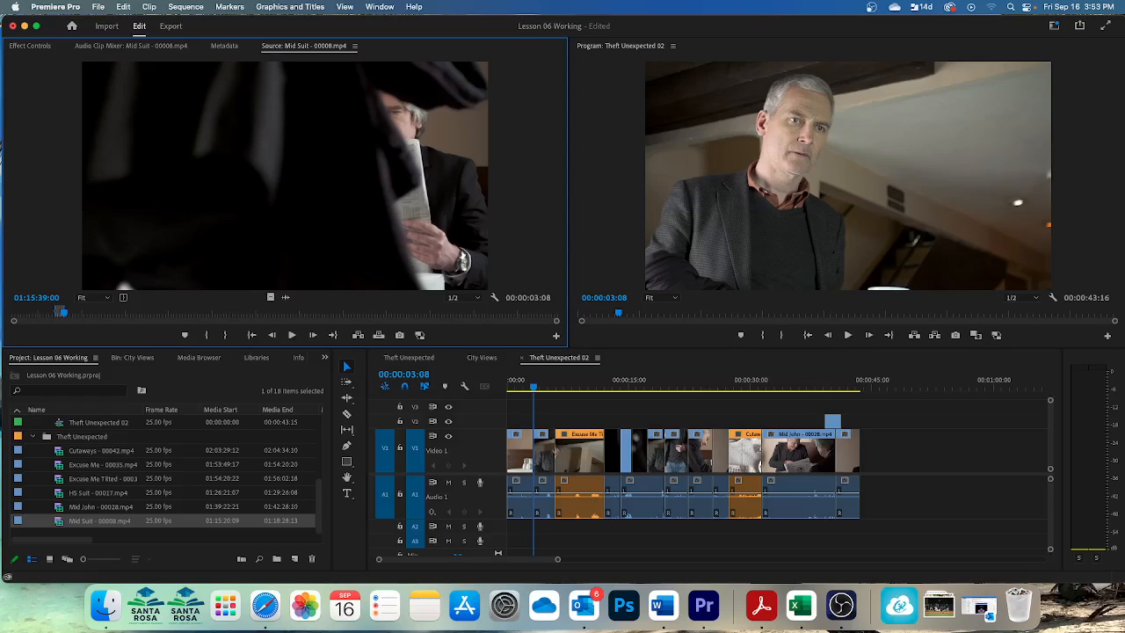
Save the Lesson 06 Working project.
click(99, 7)
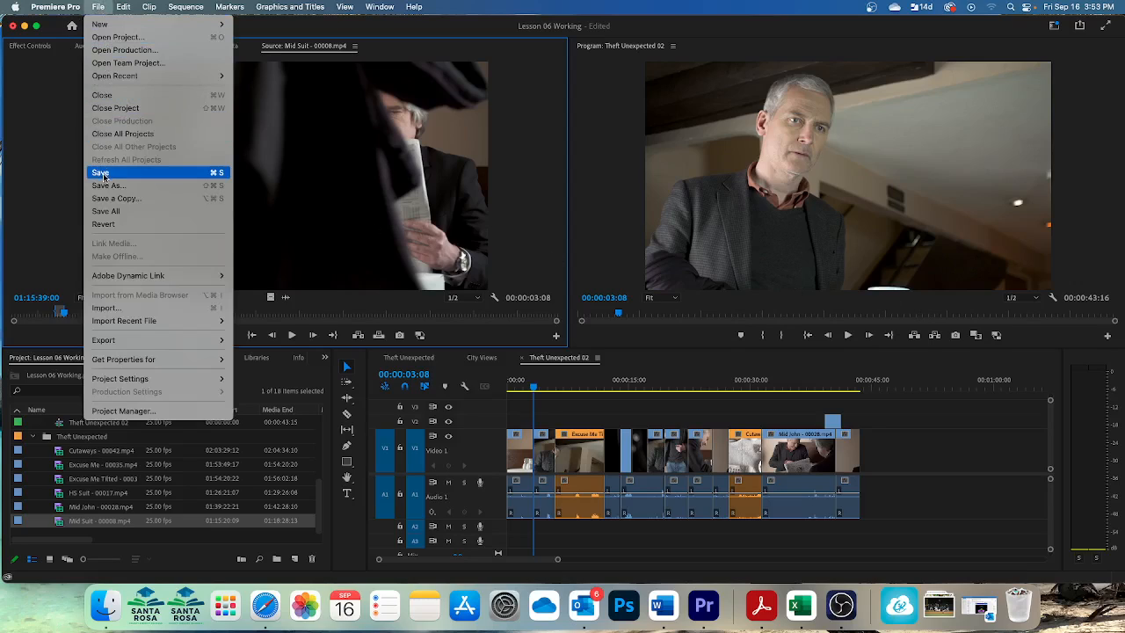